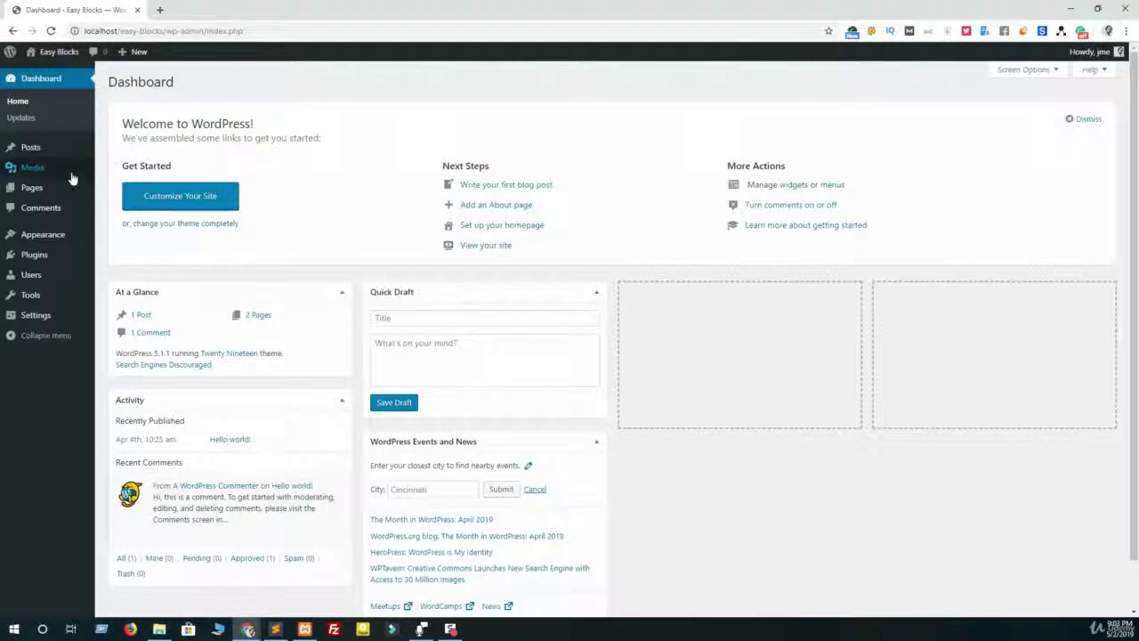
# Step: Create a new blank page from the Pages > Add New menu
pyautogui.moveTo(40, 190)
pyautogui.click(131, 210)
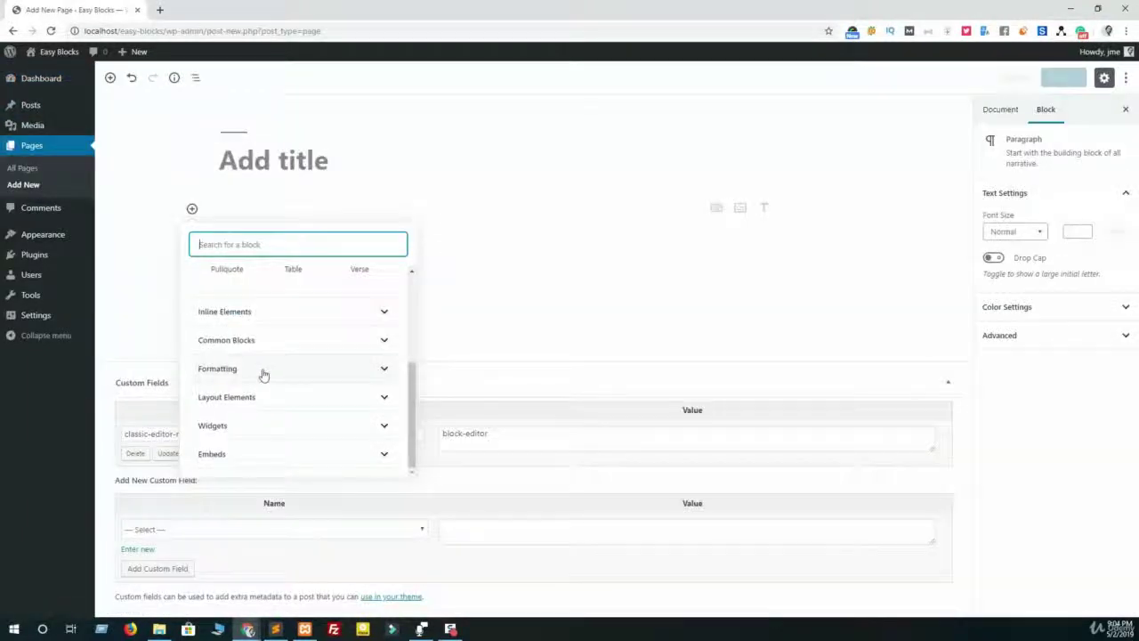
# Step: Insert a Classic block from the Formatting group below the 'Classic and Table' title
pyautogui.click(257, 372)
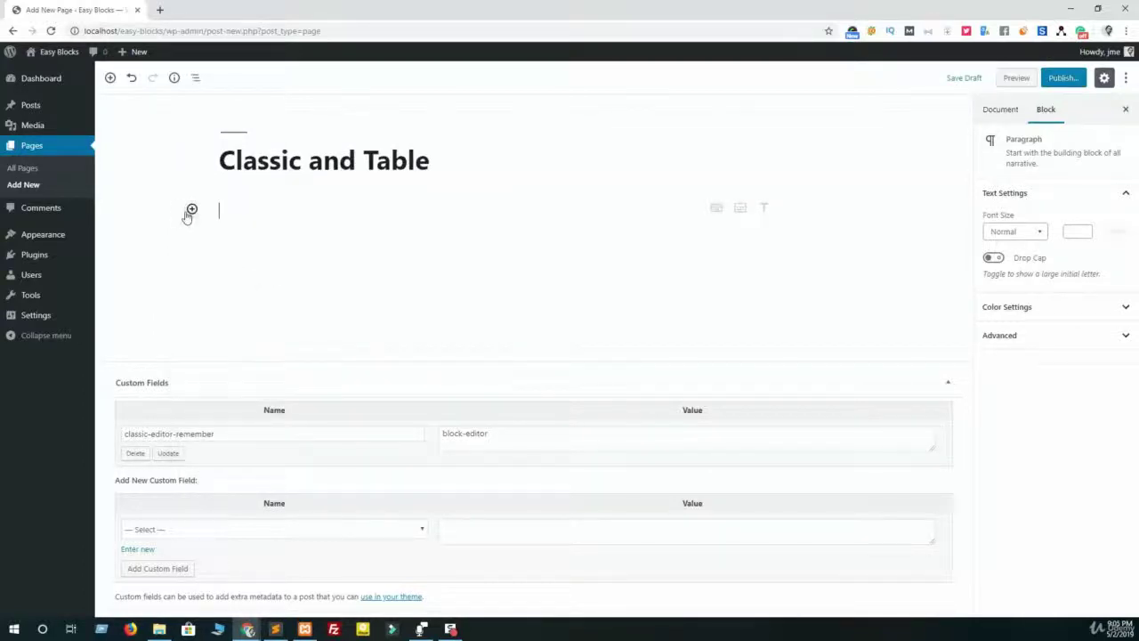
pyautogui.click(191, 210)
pyautogui.click(192, 211)
pyautogui.click(192, 211)
pyautogui.scroll(-2, 267, 312)
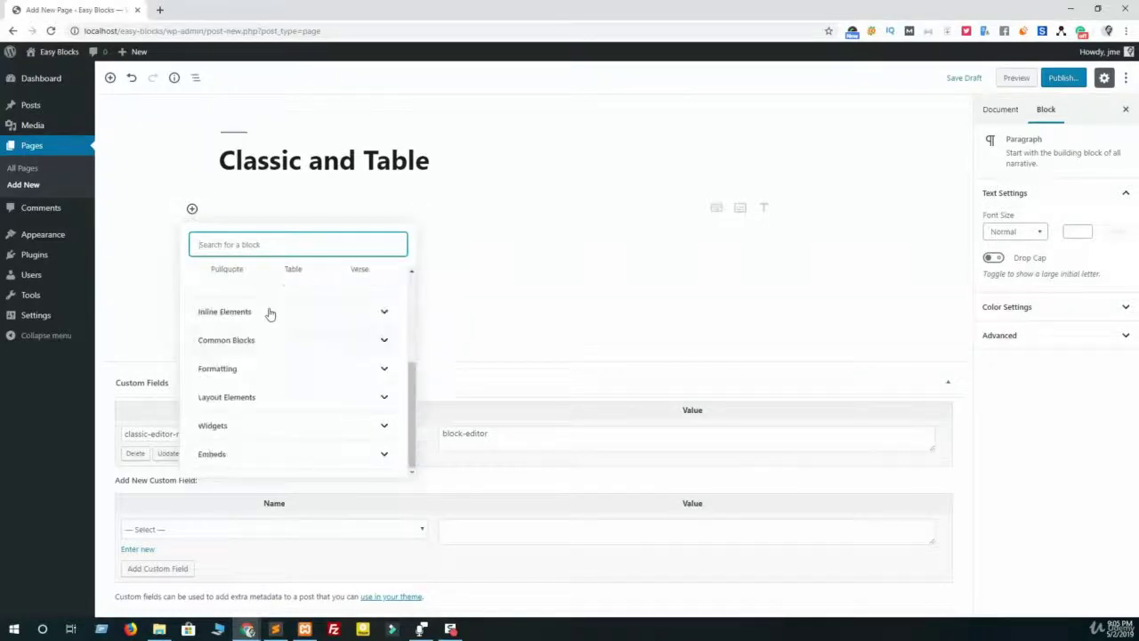
pyautogui.click(277, 369)
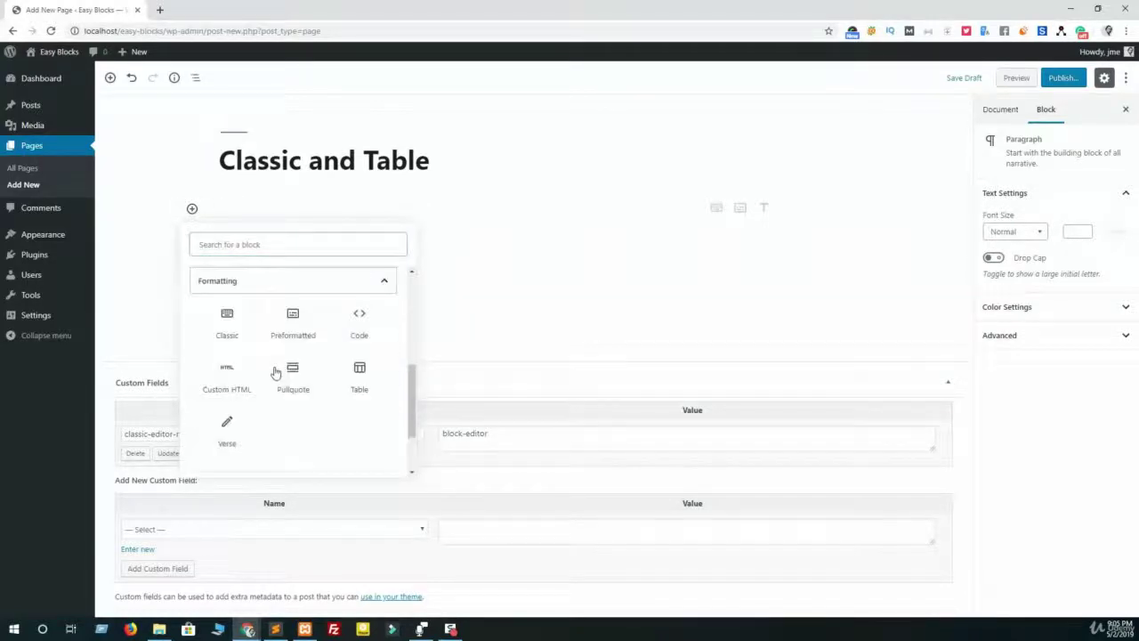
pyautogui.click(226, 322)
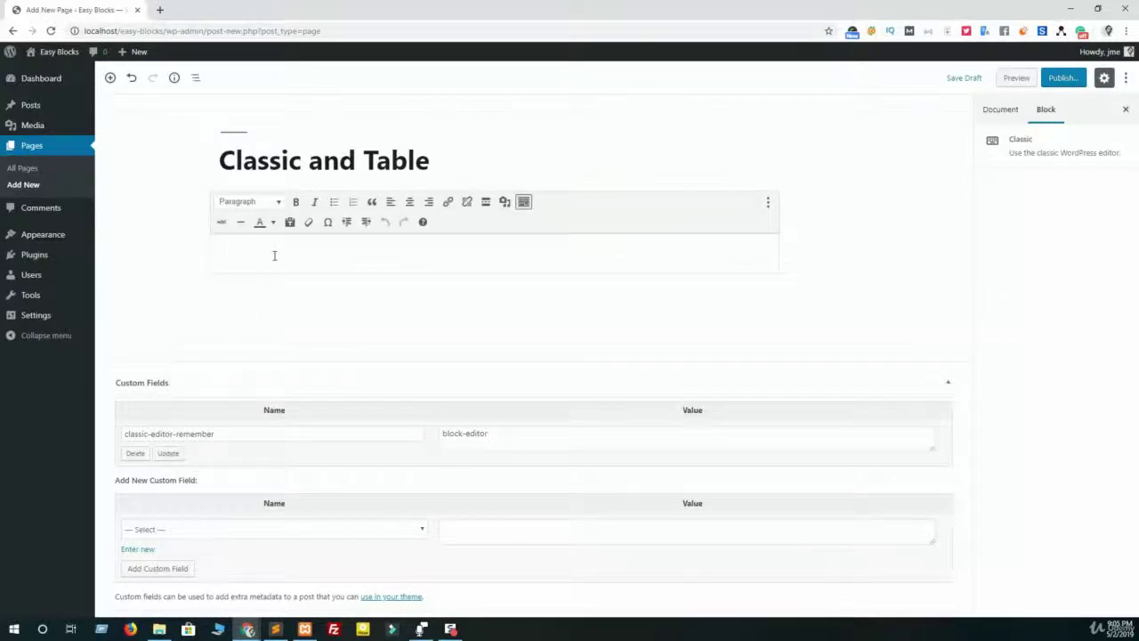
# Step: Type 'This is a classic Editor' into the Classic block
pyautogui.write('This is a classic Editor')
# Step: Insert a Formatting > Table block and create it with 3 columns and 4 rows
pyautogui.click(256, 290)
pyautogui.click(191, 294)
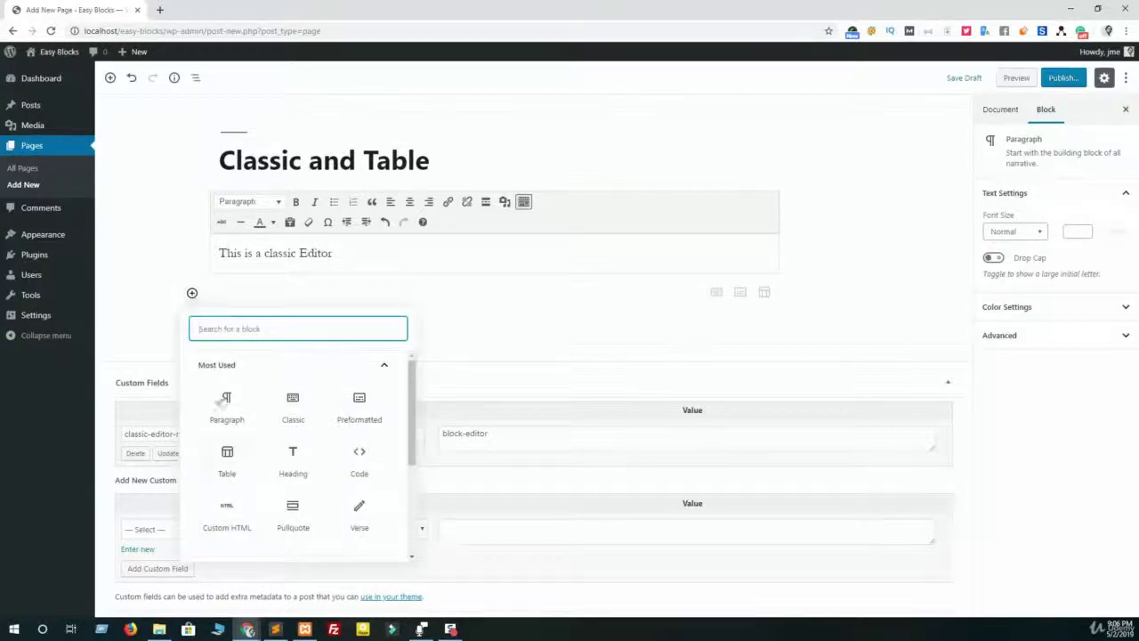
pyautogui.scroll(-3, 244, 470)
pyautogui.scroll(3, 257, 379)
pyautogui.scroll(-3, 251, 449)
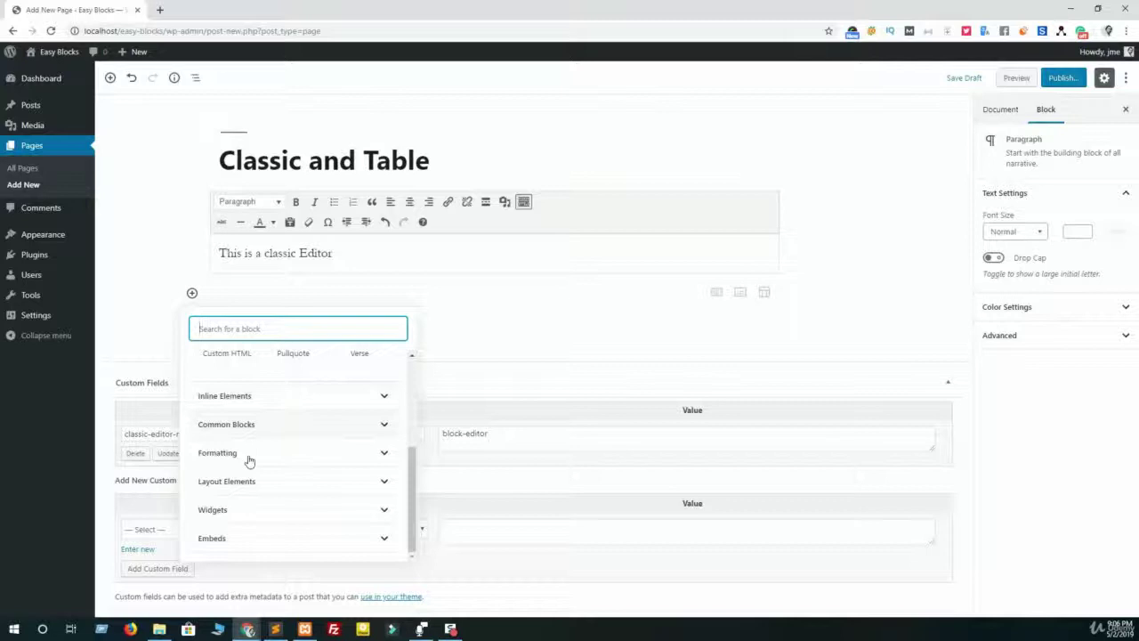
pyautogui.click(248, 454)
pyautogui.click(360, 411)
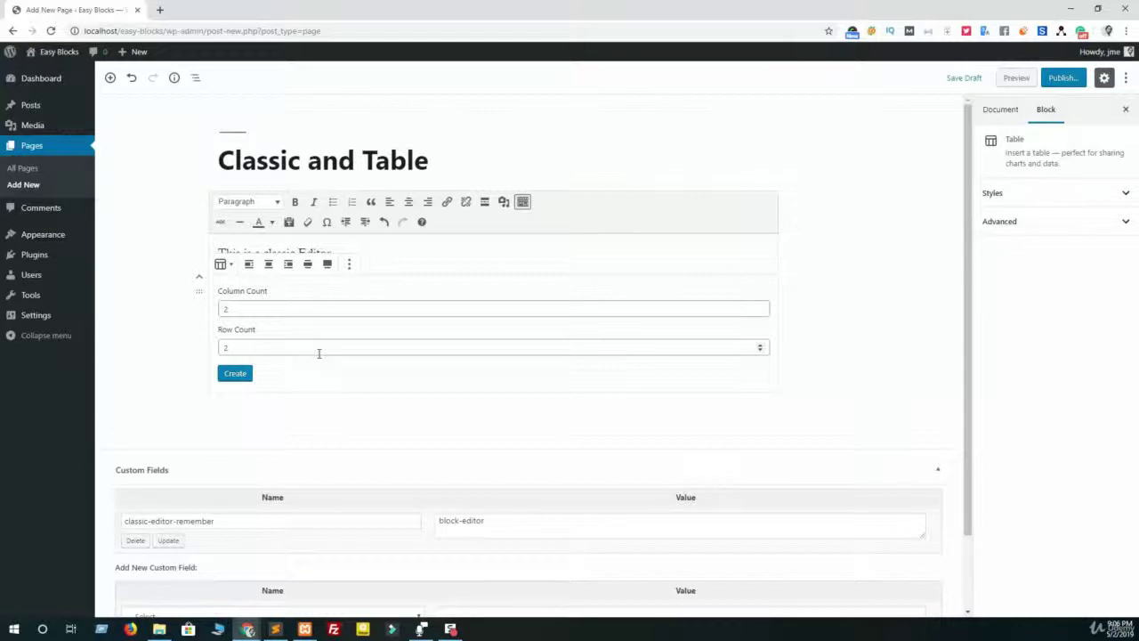
pyautogui.click(284, 308)
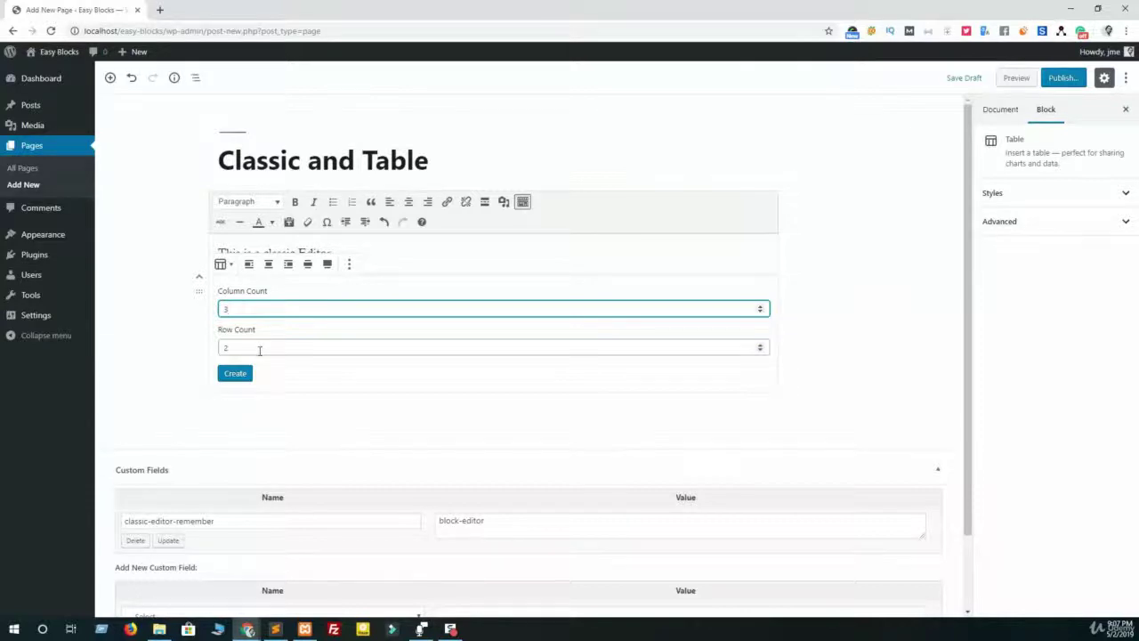
pyautogui.click(259, 350)
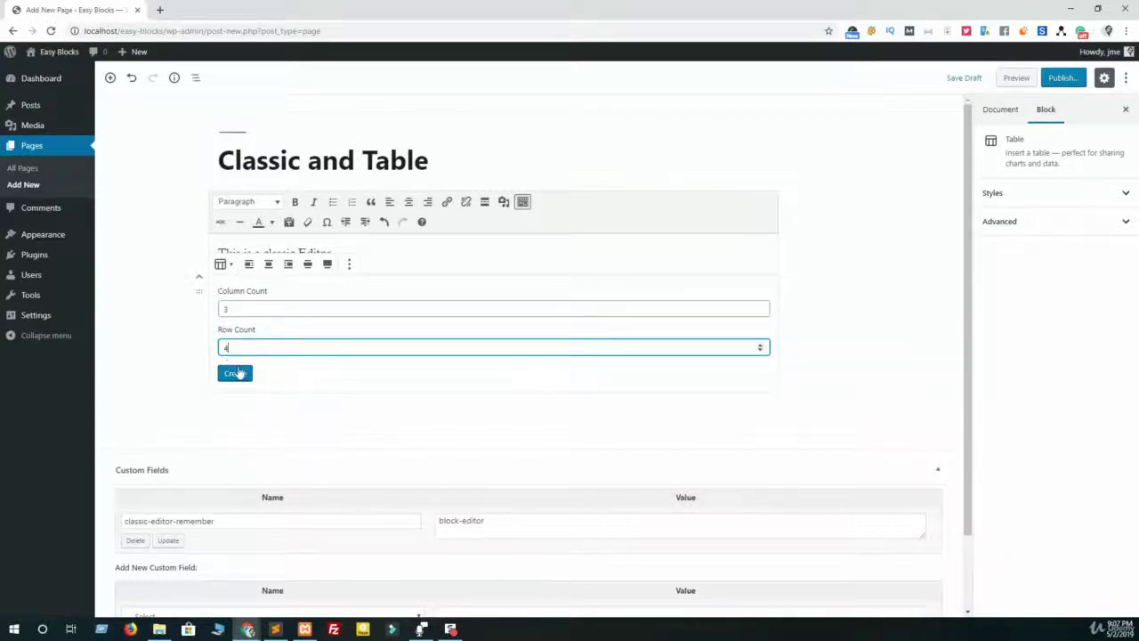
pyautogui.click(241, 384)
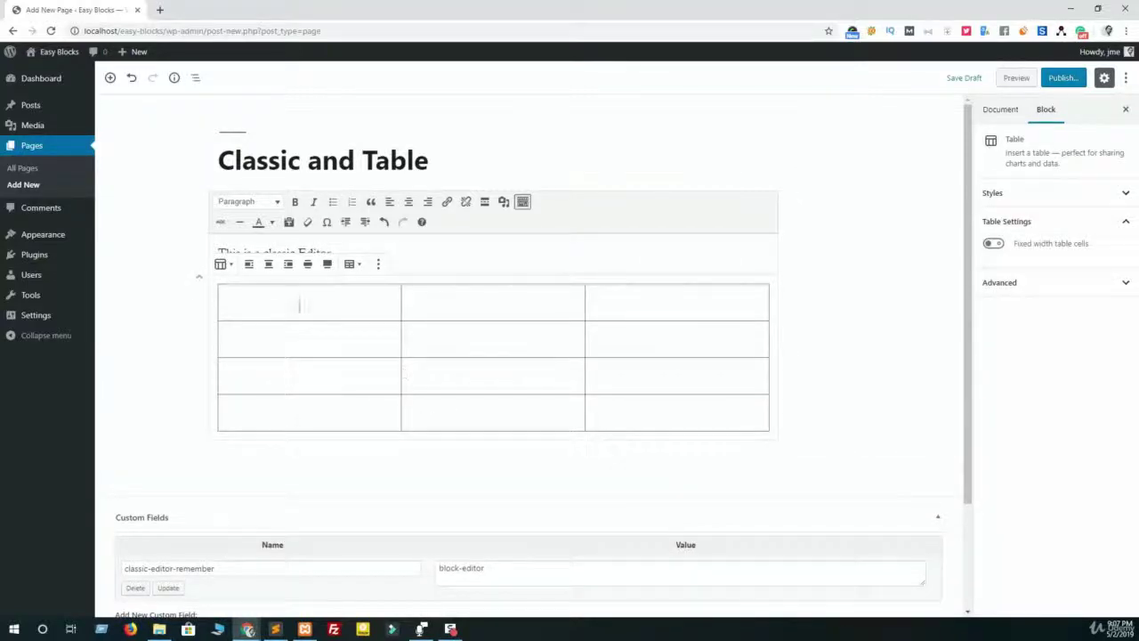
# Step: Enter the row labels Name, Age, Personality and Occupation in the first column
pyautogui.click(300, 304)
pyautogui.write('Name')
pyautogui.click(382, 343)
pyautogui.write('Age')
pyautogui.click(304, 381)
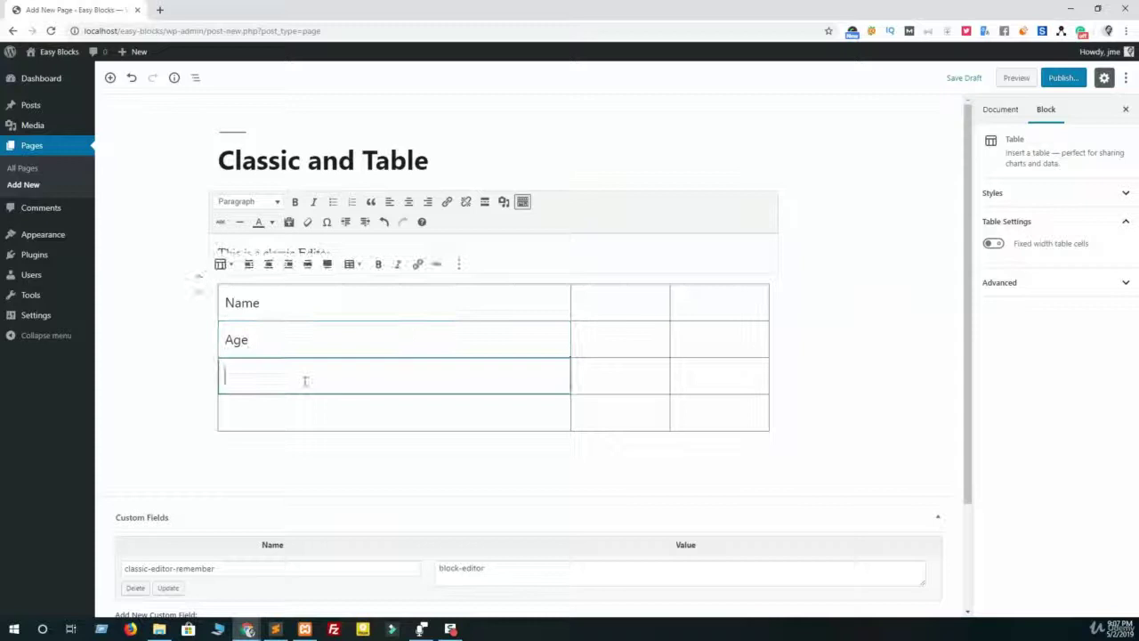
pyautogui.write('Personality')
pyautogui.click(247, 412)
pyautogui.write('Occu')
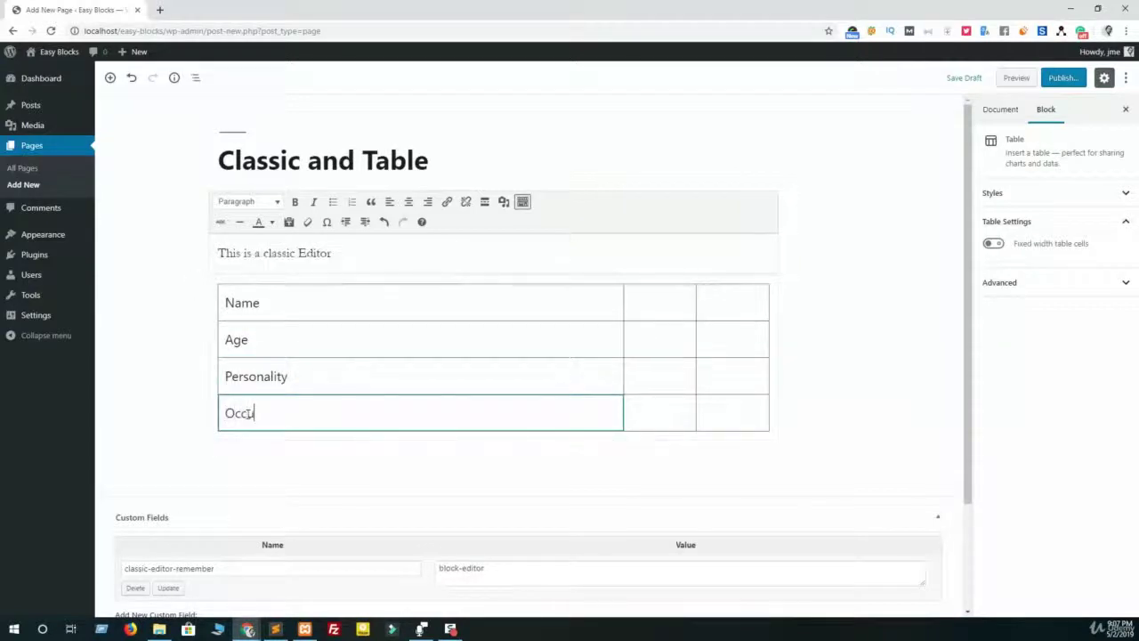
pyautogui.write('pation')
# Step: Enter the two people's names in the Name row's second and third cells
pyautogui.click(666, 301)
pyautogui.write('Jon Doe')
pyautogui.click(742, 301)
pyautogui.write('Sara')
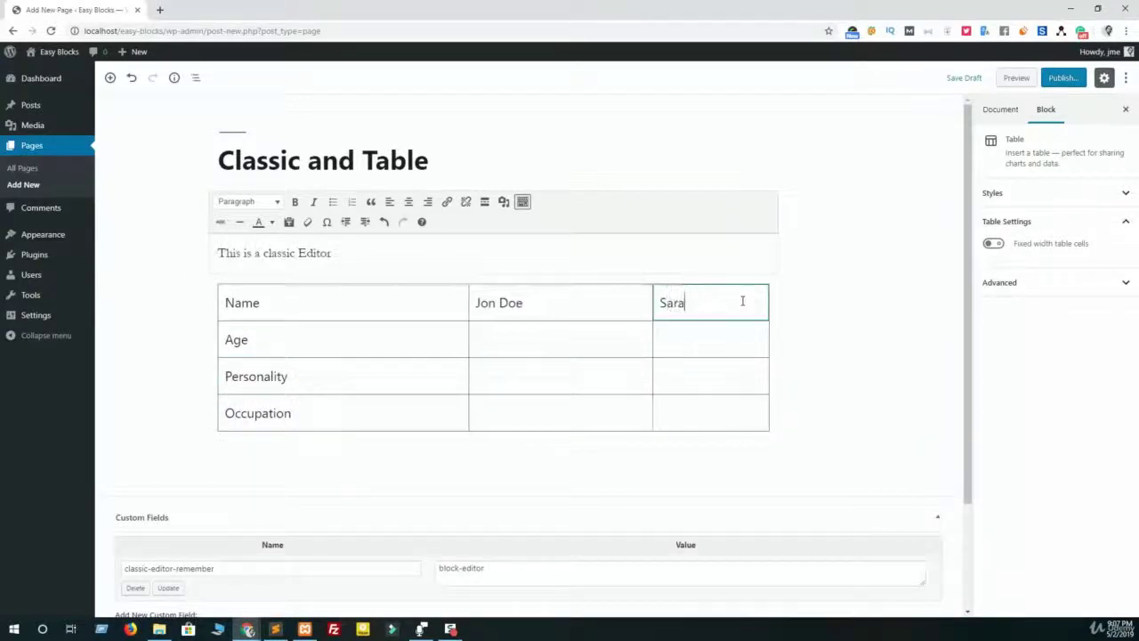
pyautogui.write(' Martin')
# Step: Fill the second column with age 24, personality Aggressive and occupation Teacher
pyautogui.click(449, 351)
pyautogui.write('Name 2')
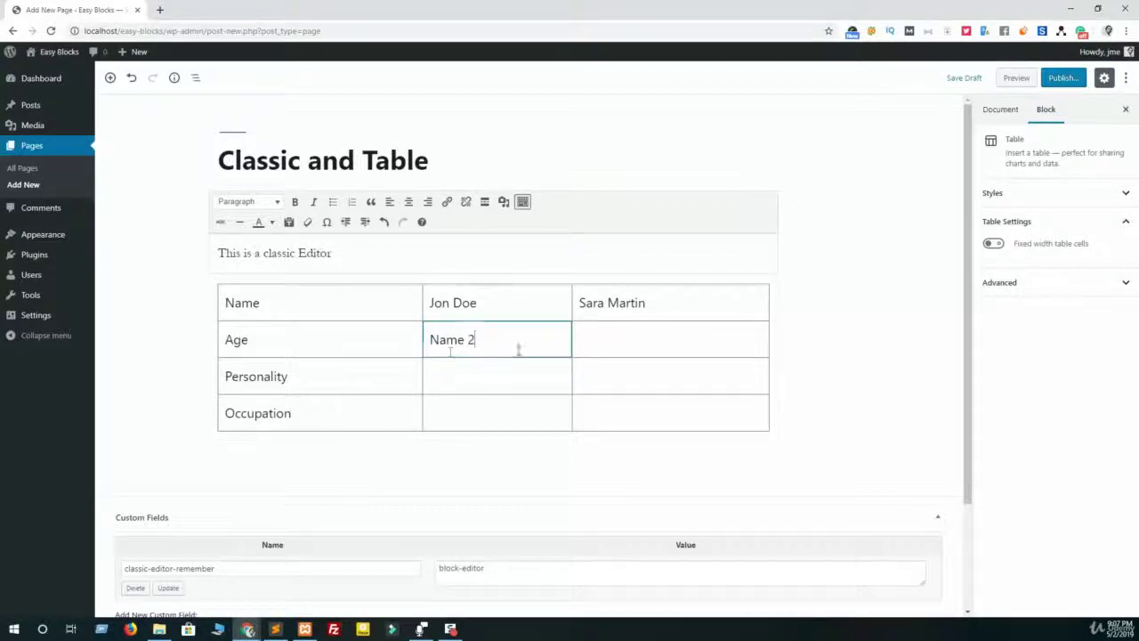
pyautogui.press('Tab')
pyautogui.tripleClick(508, 344)
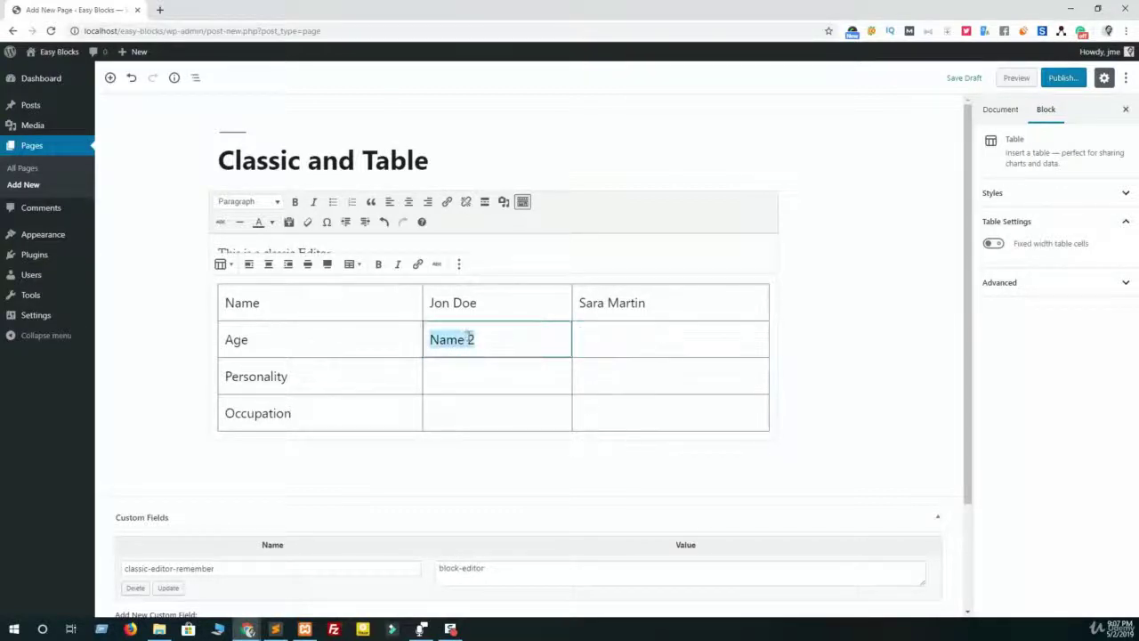
pyautogui.write('24')
pyautogui.click(477, 382)
pyautogui.write('teacher')
pyautogui.doubleClick(530, 383)
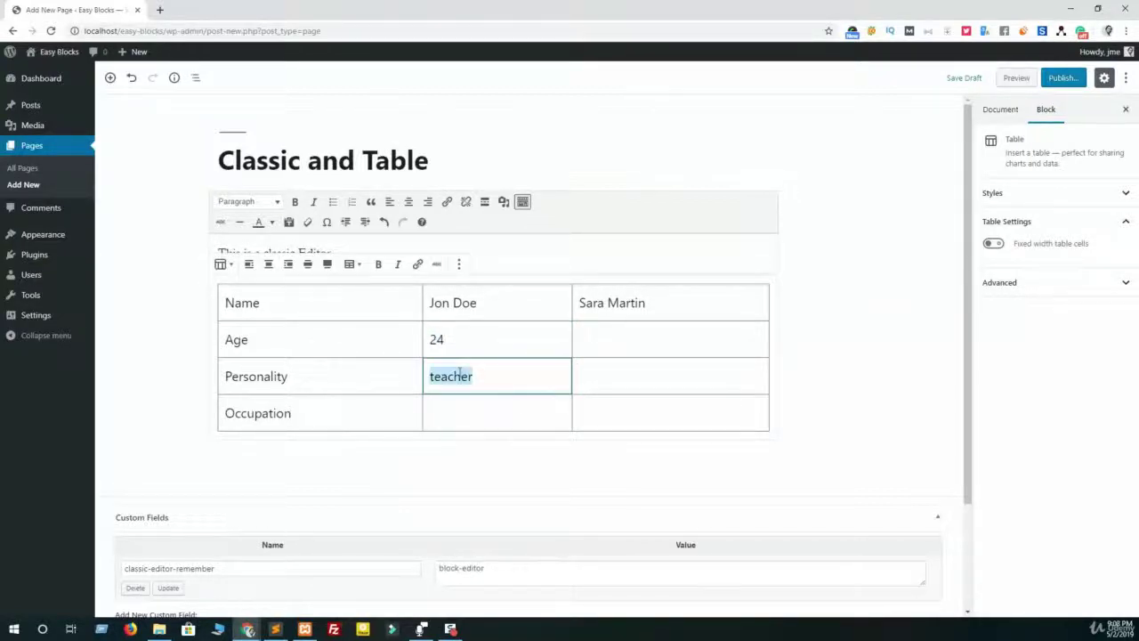
pyautogui.press('BackSpace')
pyautogui.write('Aggresive')
pyautogui.rightClick(527, 378)
pyautogui.click(505, 389)
pyautogui.click(466, 402)
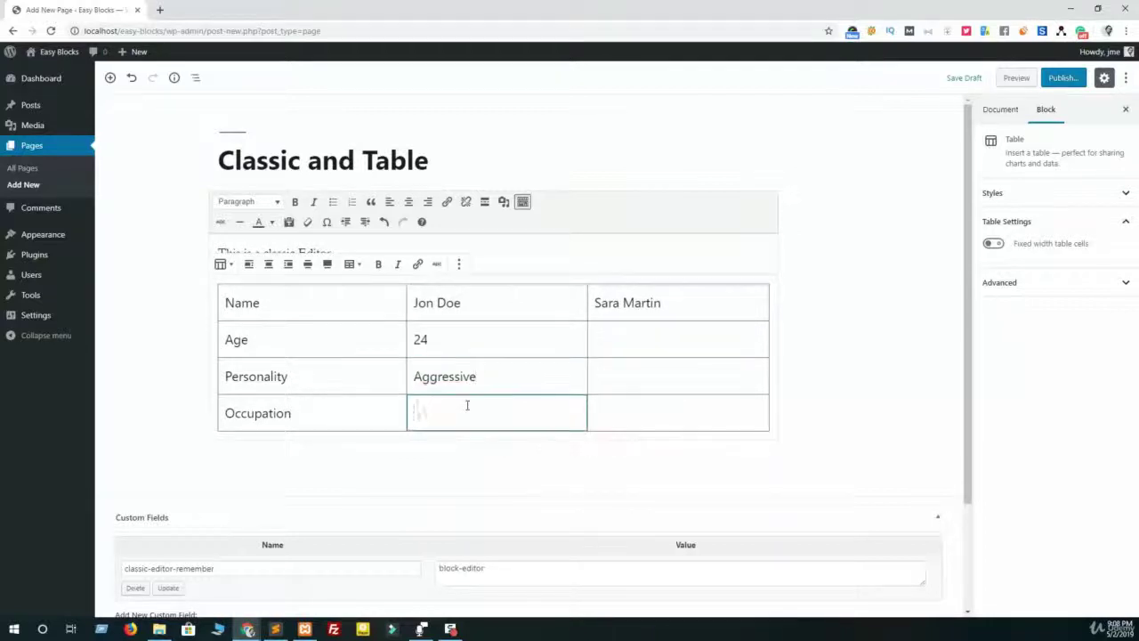
pyautogui.write('Teacher')
# Step: Fill the third column with personality Cool, age 20 and occupation Doctor
pyautogui.click(625, 375)
pyautogui.write('Cool')
pyautogui.click(633, 342)
pyautogui.write('20')
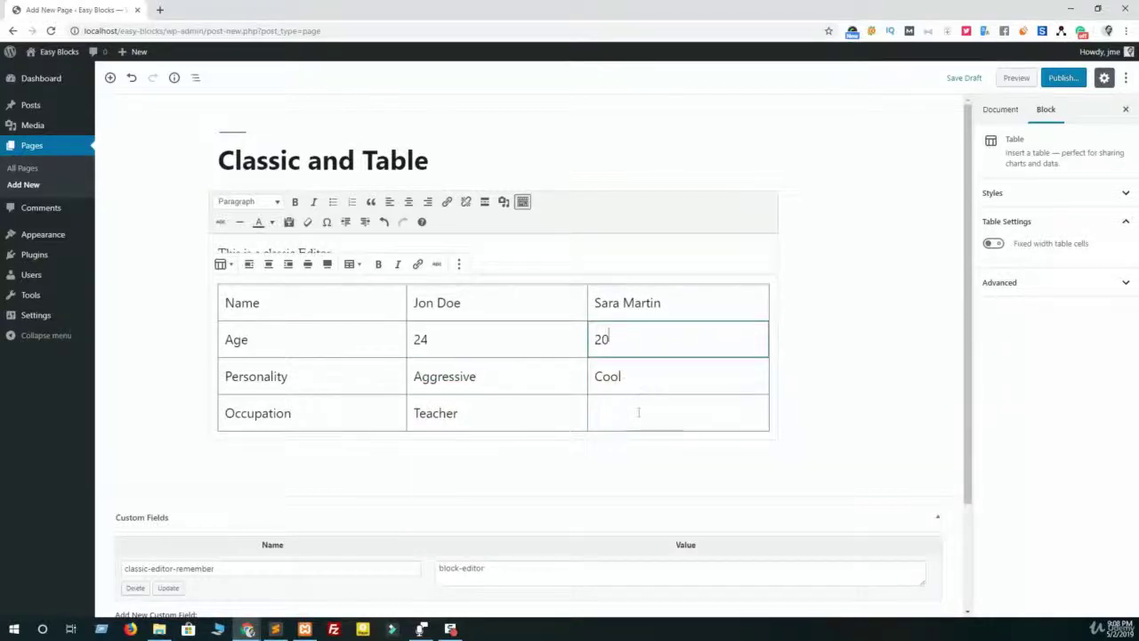
pyautogui.click(638, 412)
pyautogui.write('Doctor')
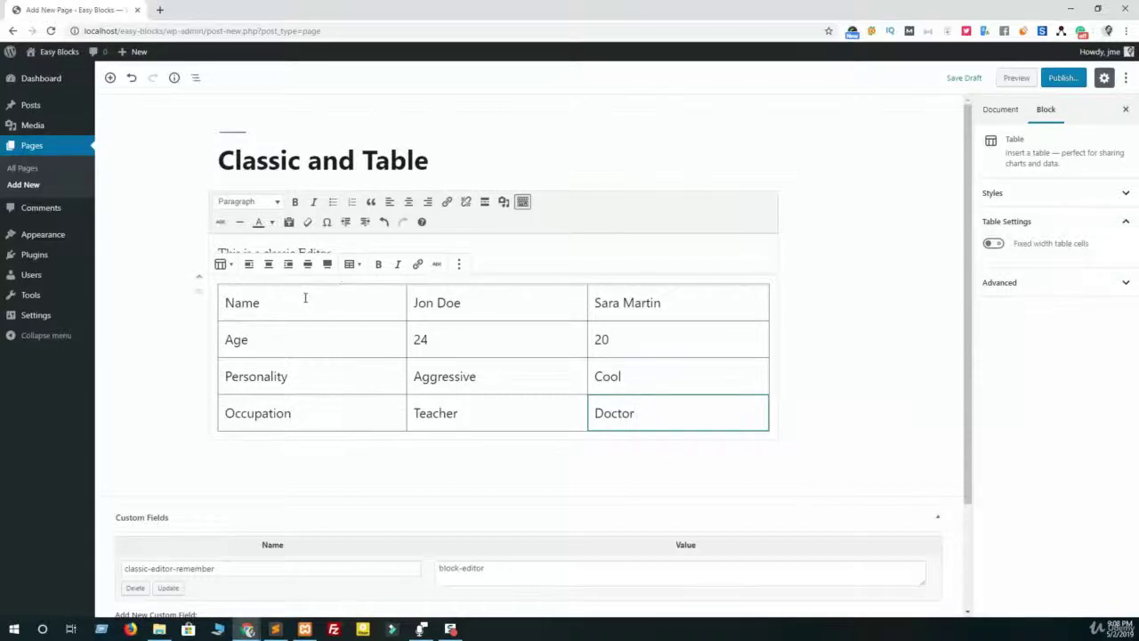
# Step: Change the table's alignment from Full width to Wide width
pyautogui.click(326, 265)
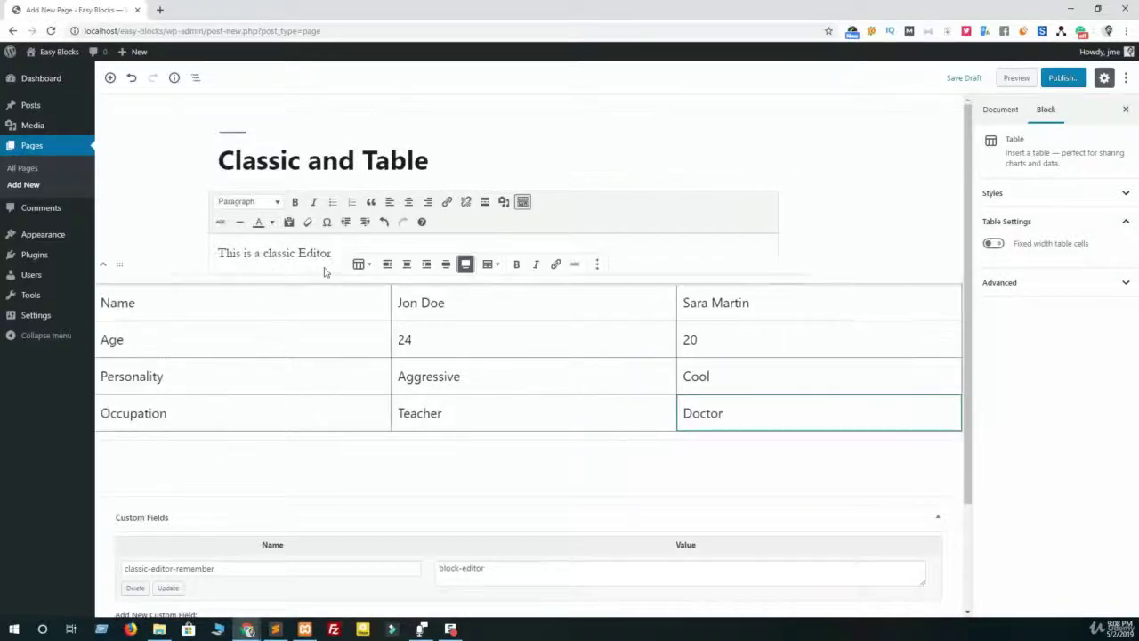
pyautogui.click(446, 265)
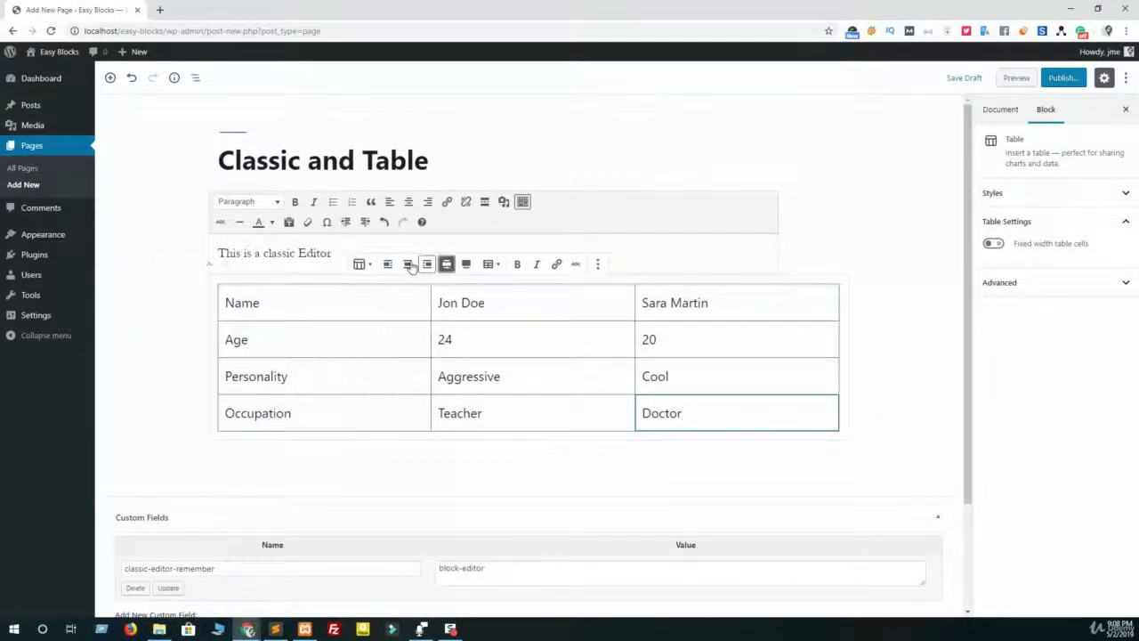
pyautogui.click(487, 265)
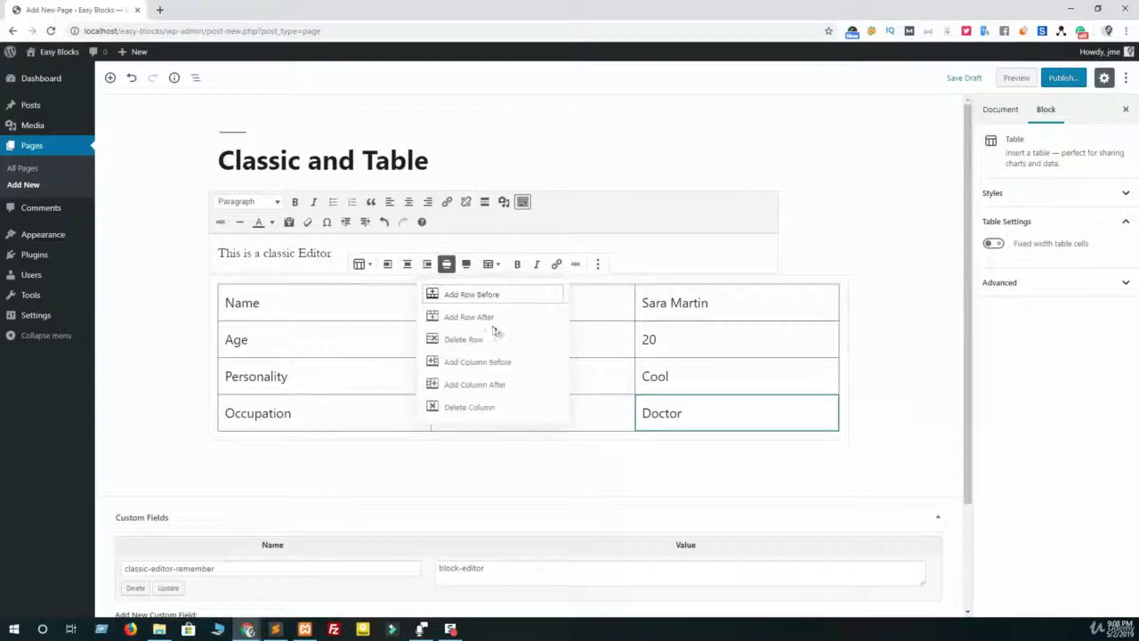
pyautogui.click(491, 263)
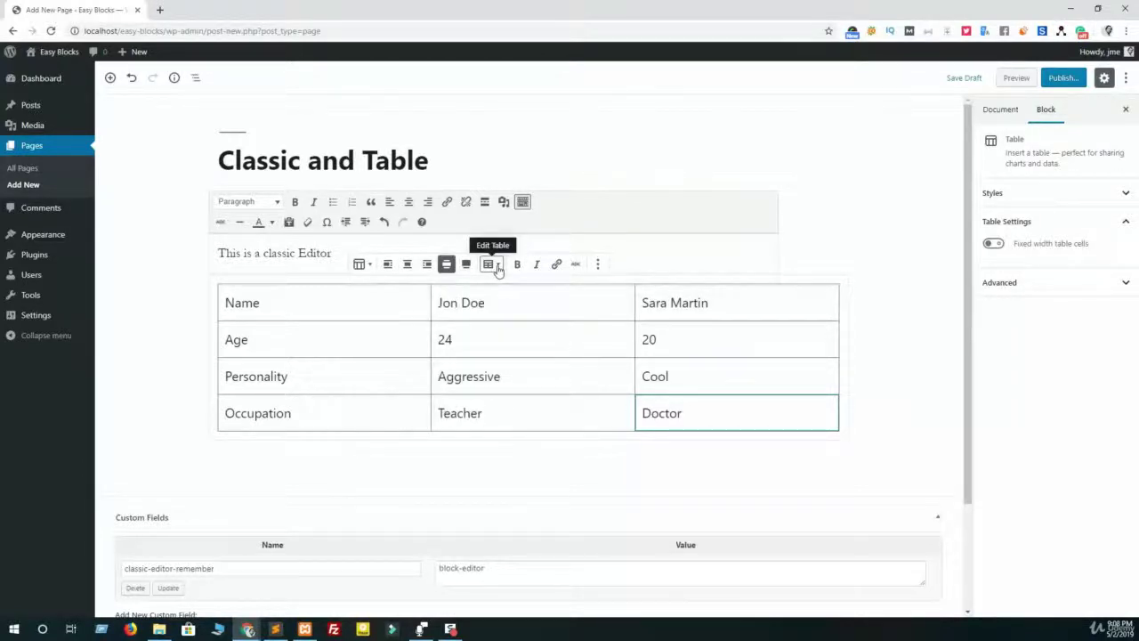
# Step: Add a row above Occupation through Edit Table, then undo it to keep four rows
pyautogui.click(488, 264)
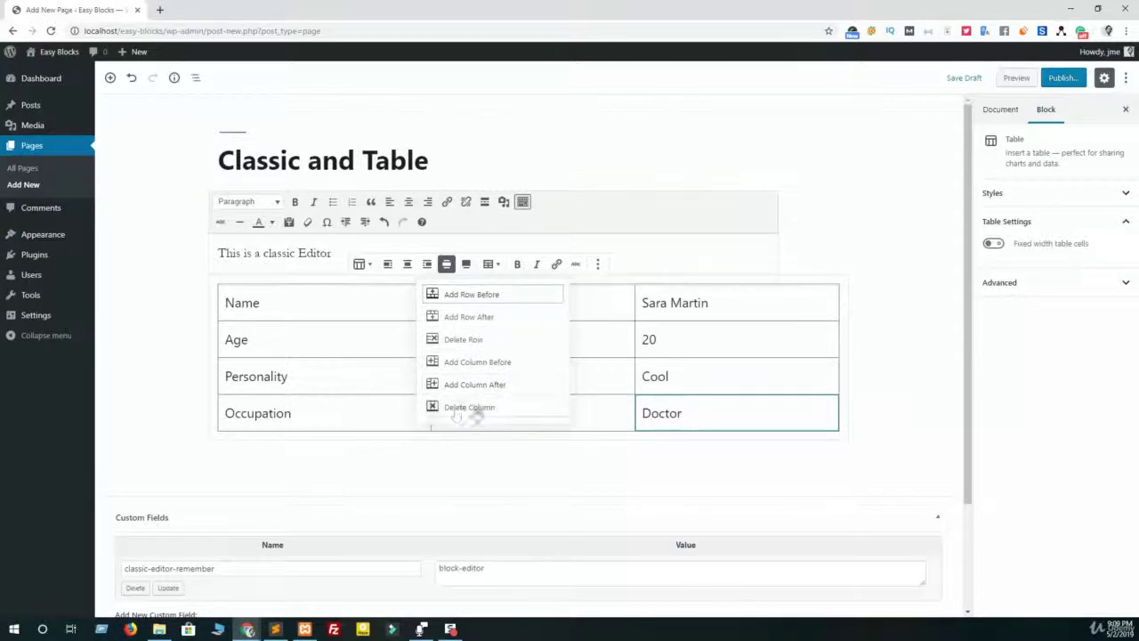
pyautogui.click(474, 294)
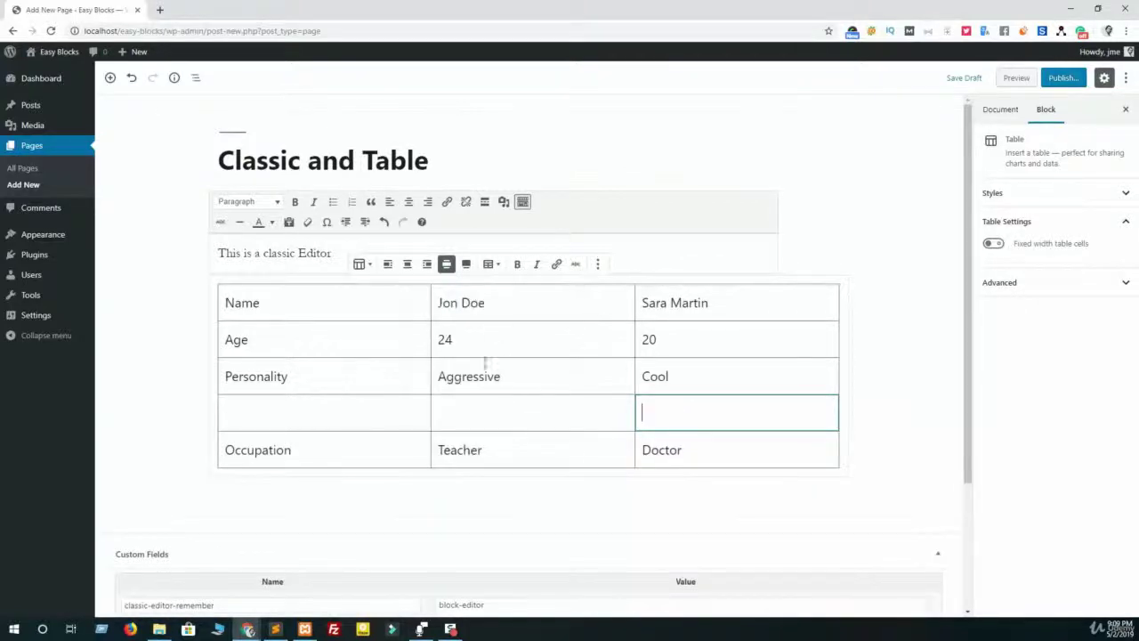
pyautogui.click(367, 416)
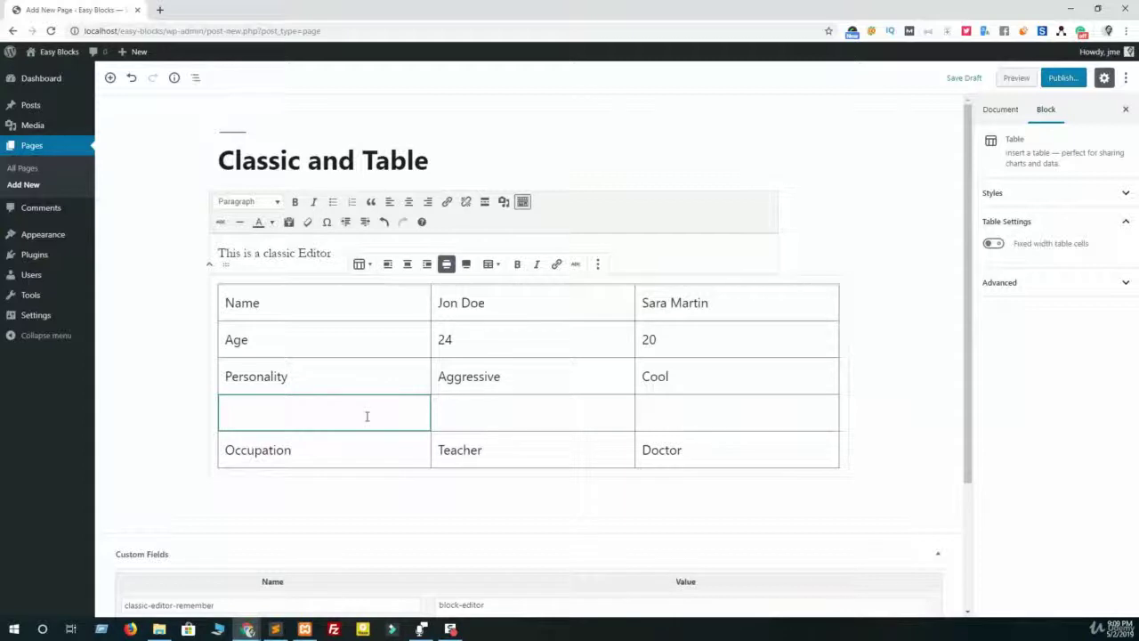
pyautogui.hotkey('ctrl', 'z')
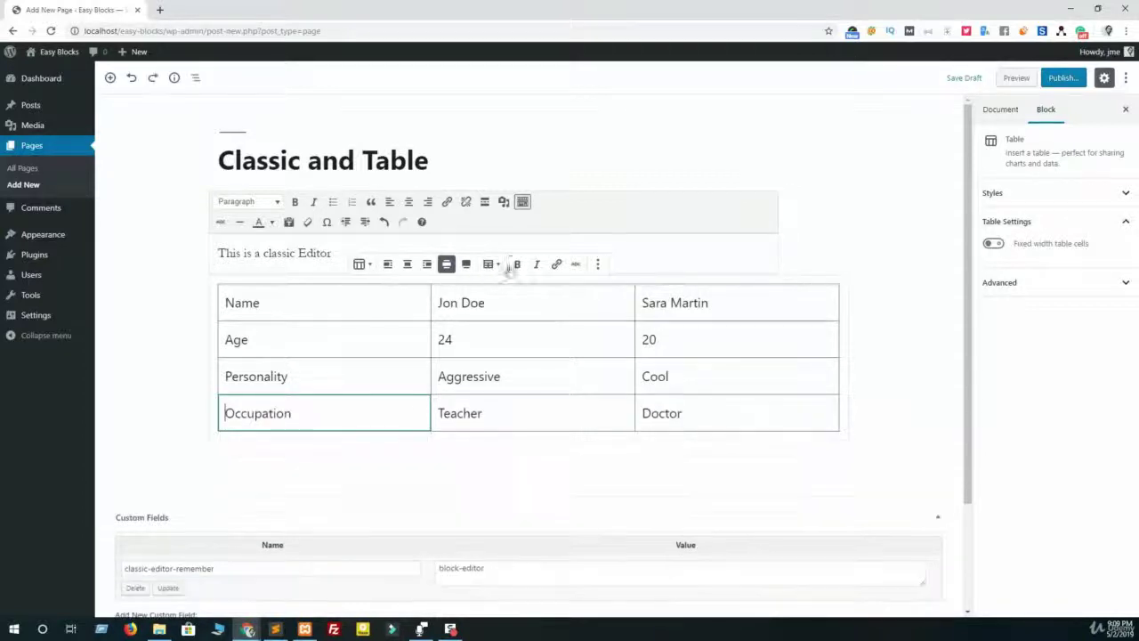
pyautogui.click(477, 303)
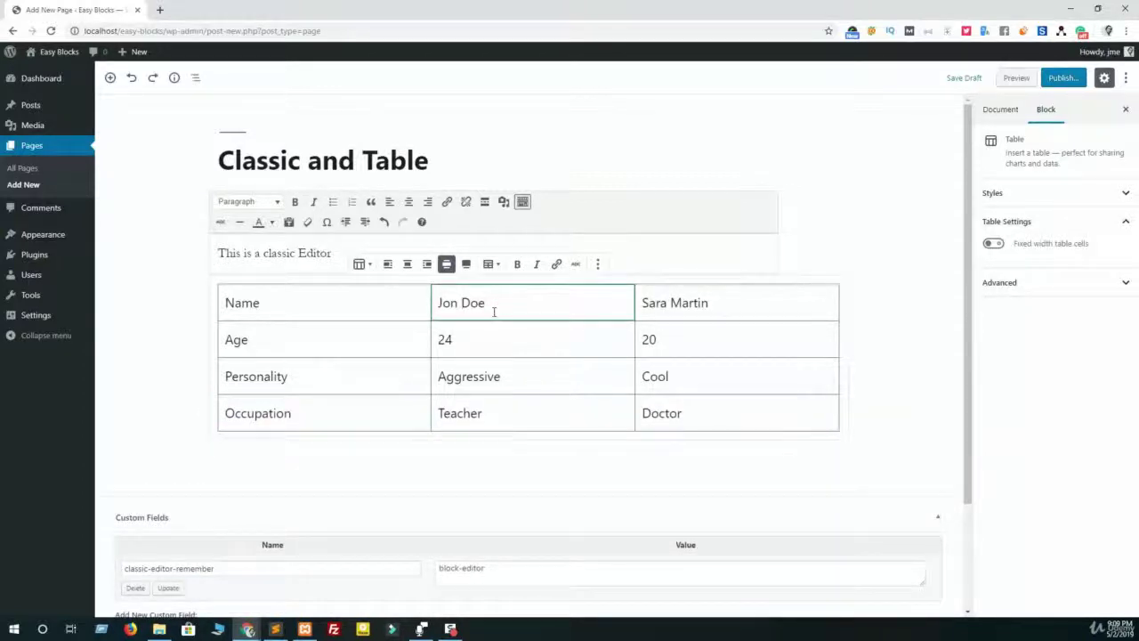
# Step: Bold the word 'Name' in the first cell and expand the table's Styles panel
pyautogui.doubleClick(238, 303)
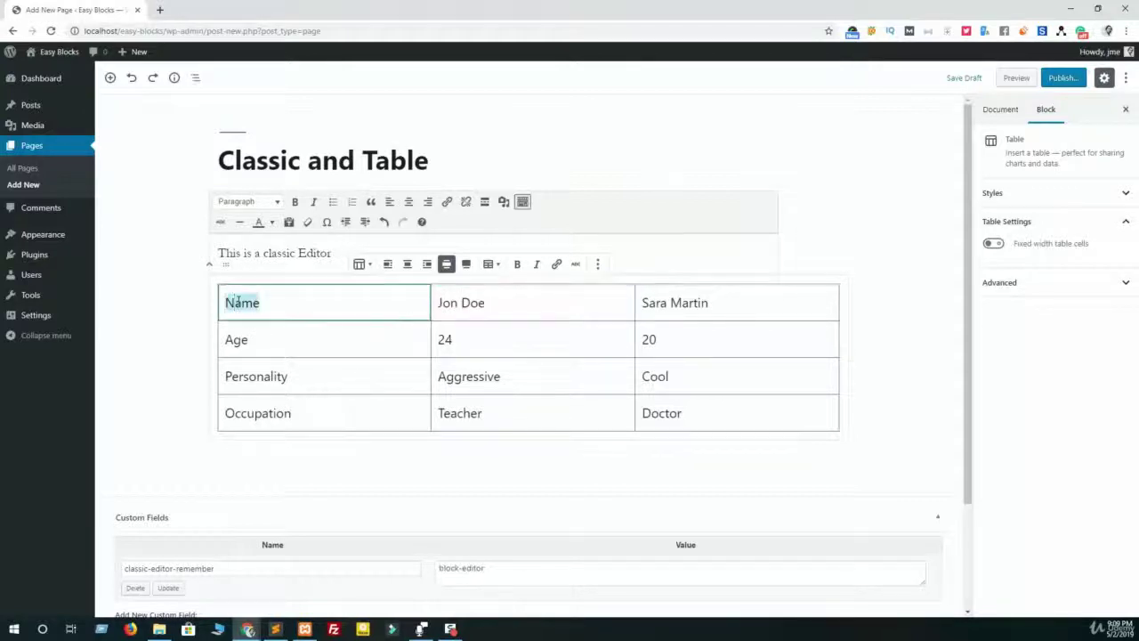
pyautogui.click(517, 264)
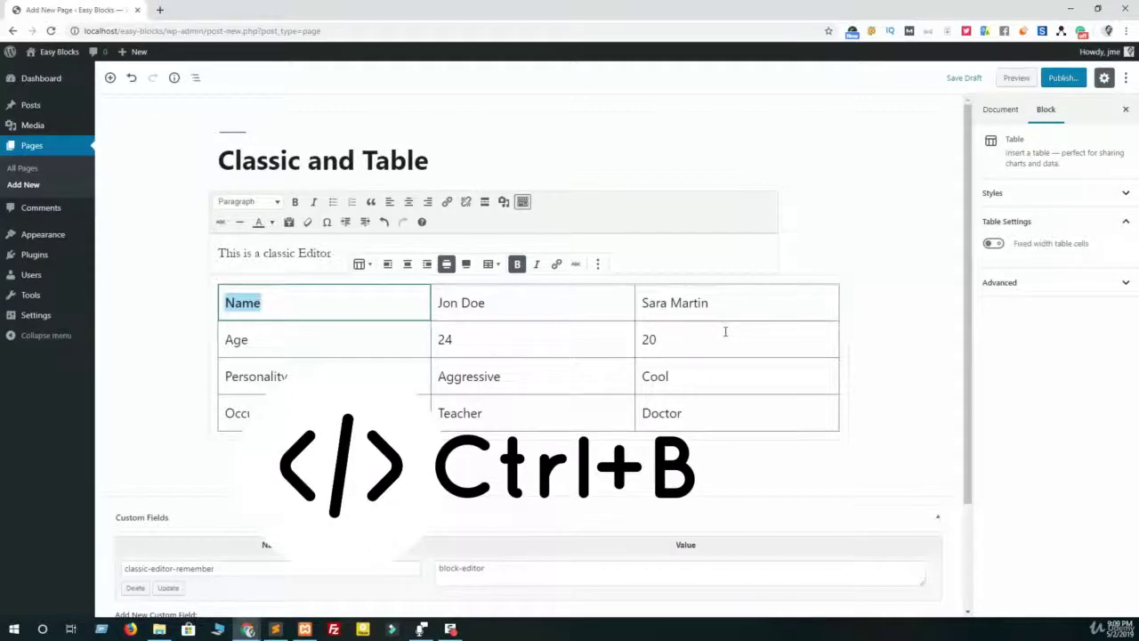
pyautogui.click(1018, 193)
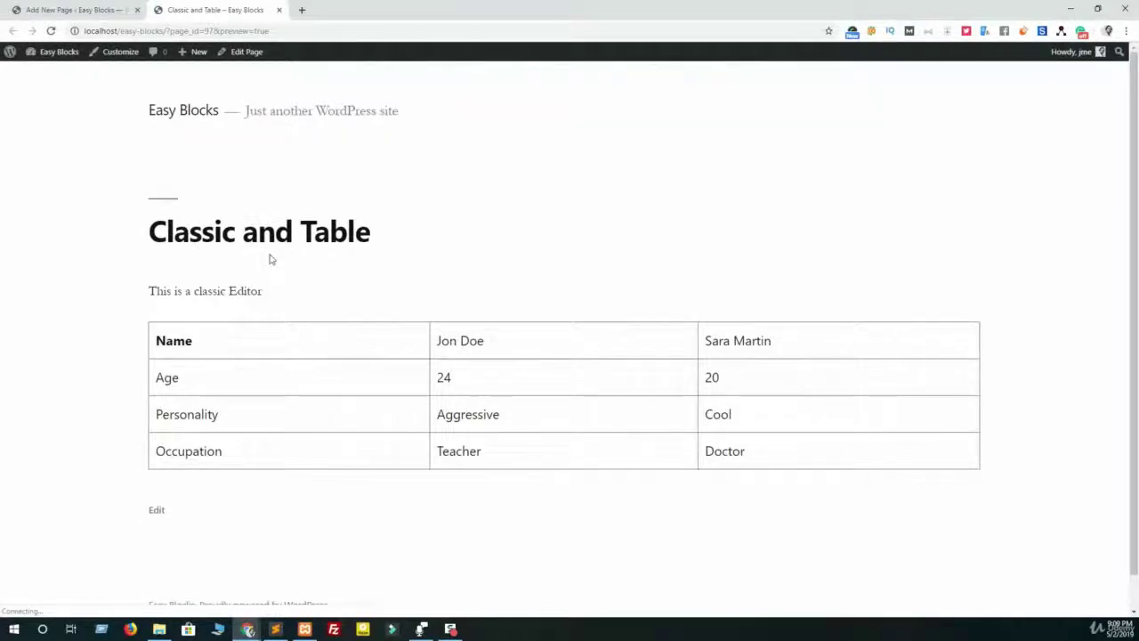
# Step: Apply the Stripes table style and check the shaded rows in the preview tab
pyautogui.click(71, 10)
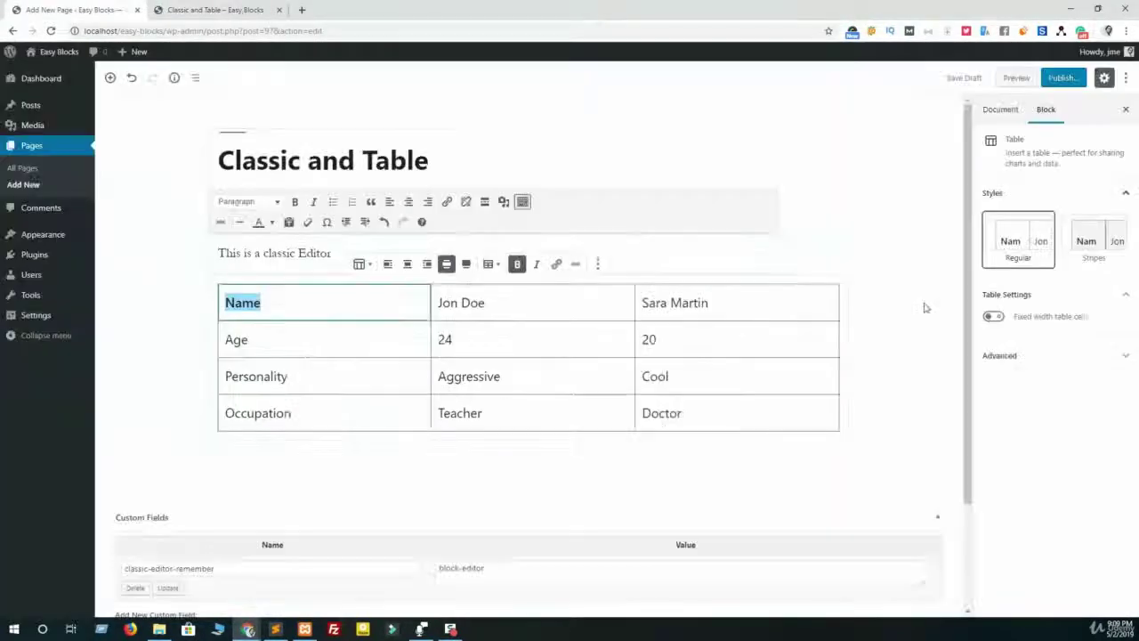
pyautogui.click(1104, 236)
pyautogui.click(1015, 78)
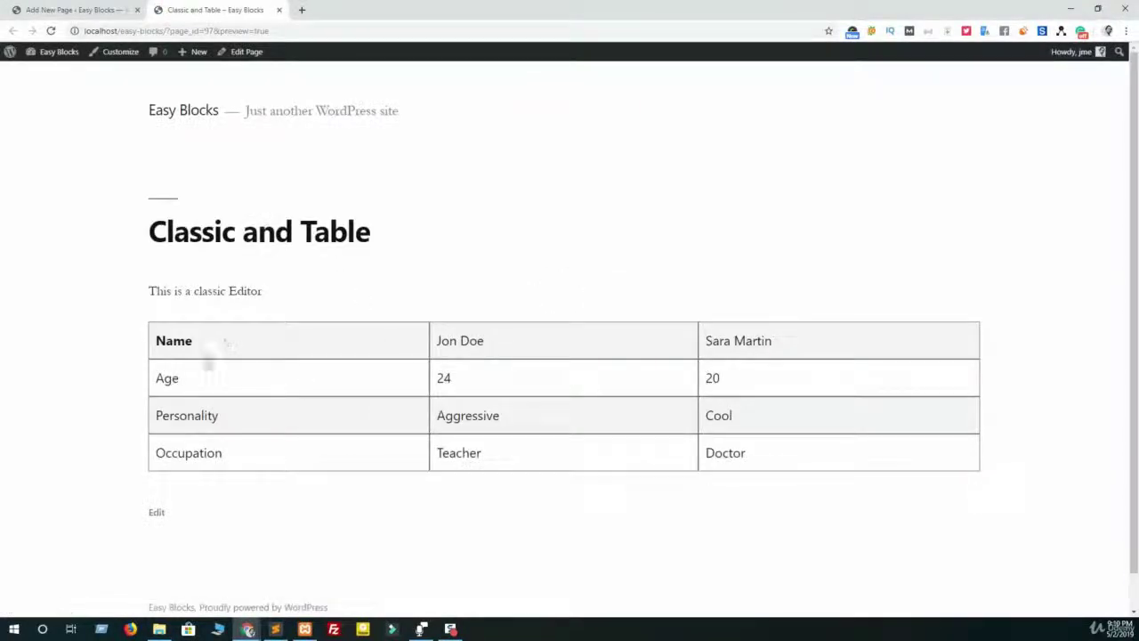
pyautogui.click(61, 10)
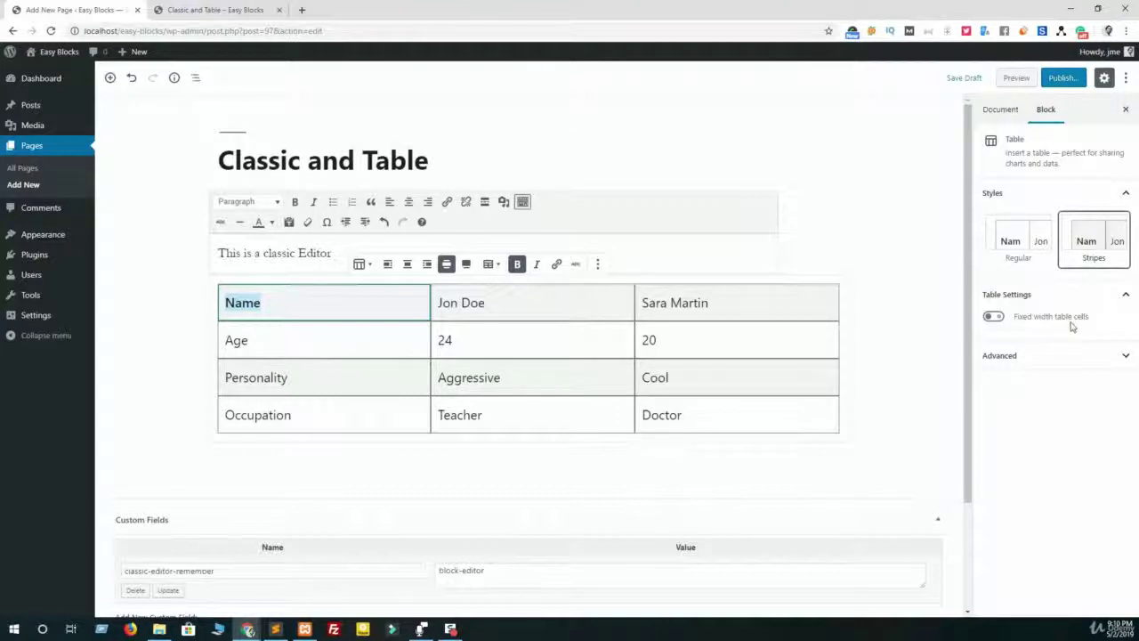
# Step: Enable Fixed width table cells, preview the result, then deselect the table in the editor
pyautogui.click(994, 316)
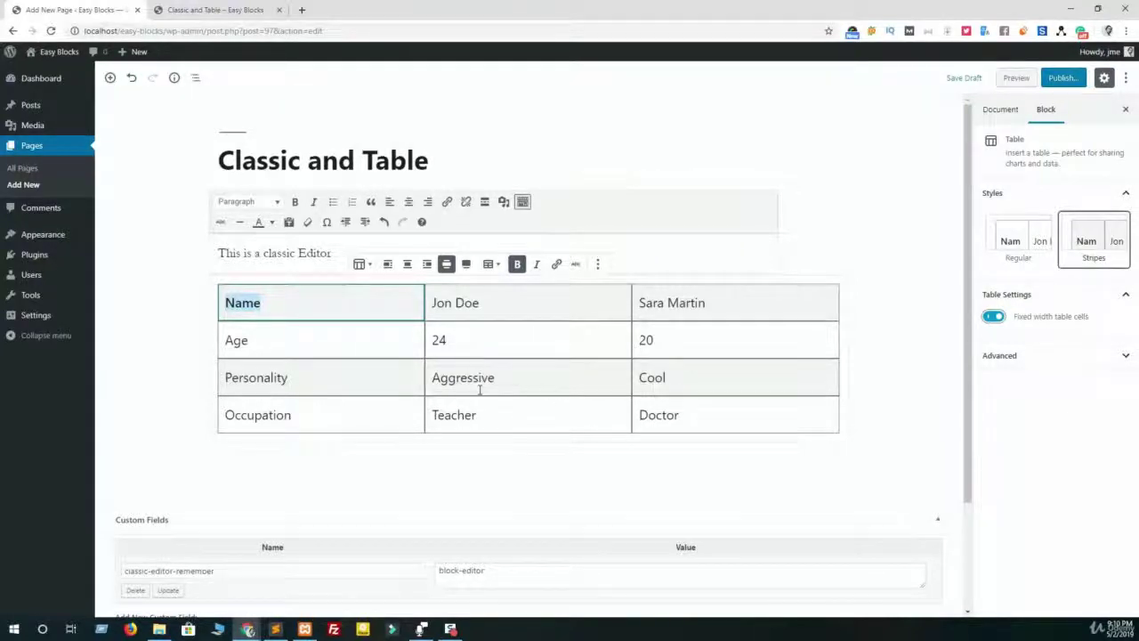
pyautogui.click(1016, 78)
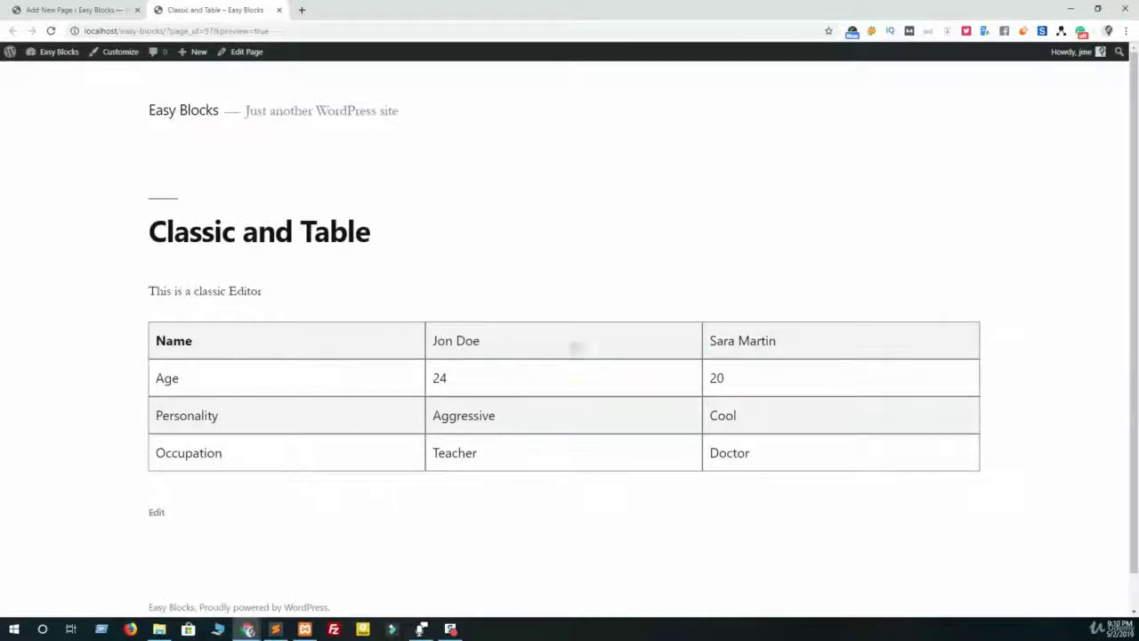
pyautogui.hotkey('ctrl', '1')
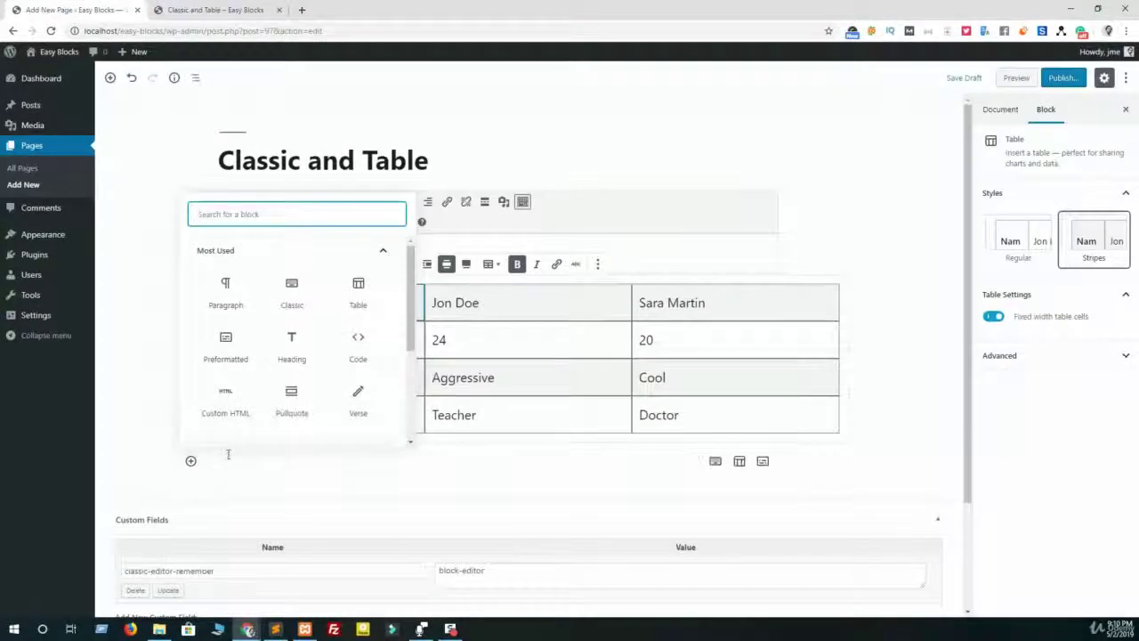
pyautogui.click(153, 451)
pyautogui.click(151, 450)
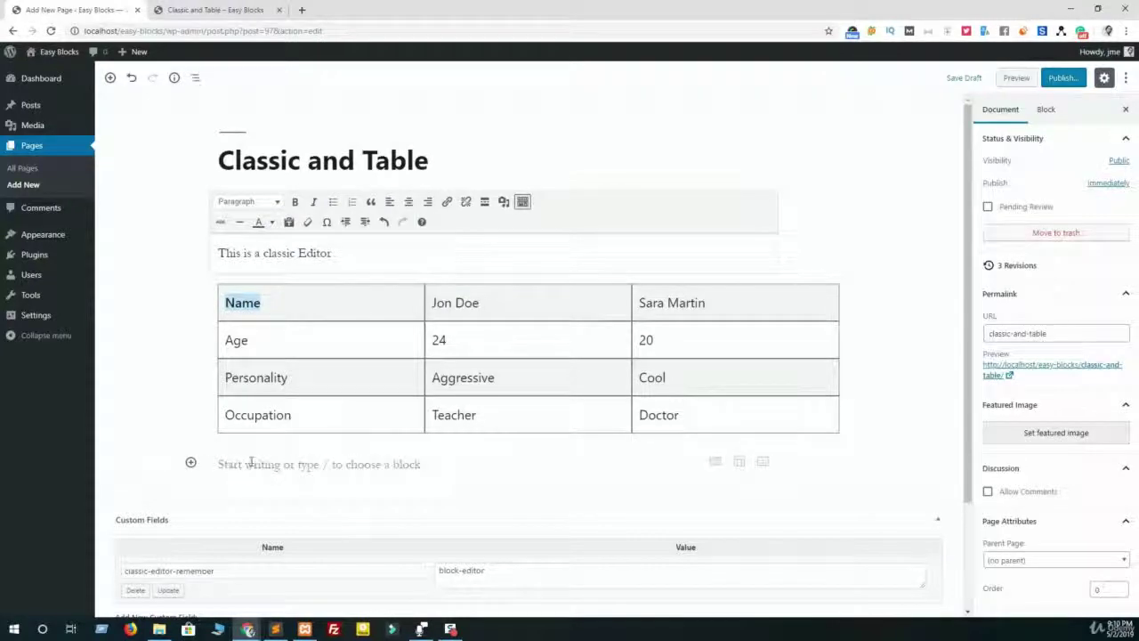